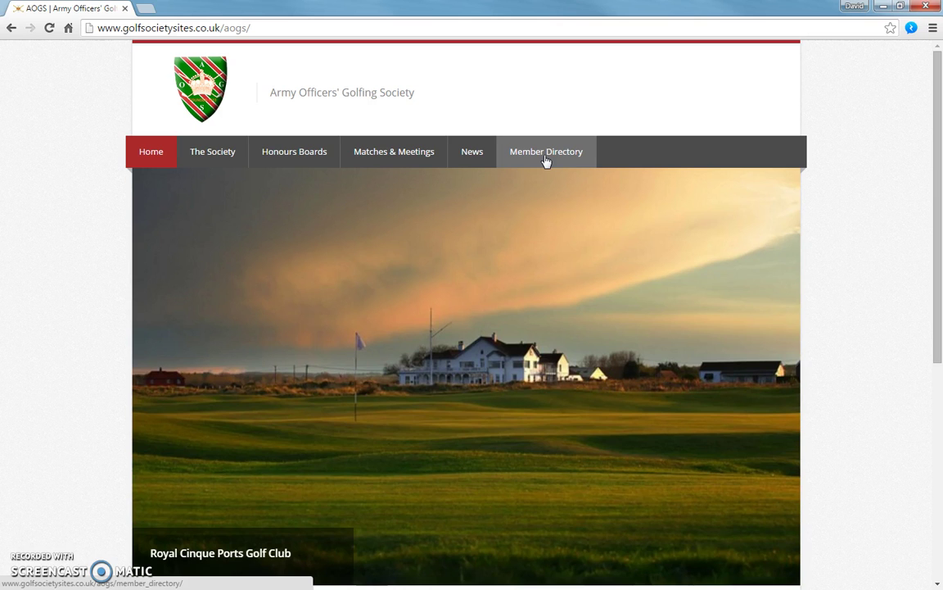
# - Open the Member Directory page from the top navigation bar
pyautogui.click(546, 155)
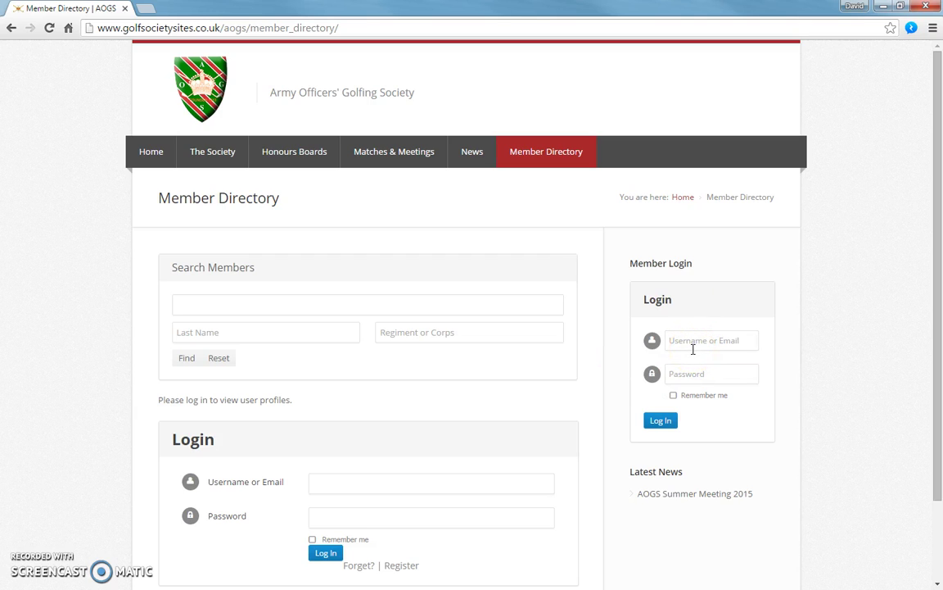
# - Log in to the members' area with the member's e-mail username and account password
pyautogui.click(689, 342)
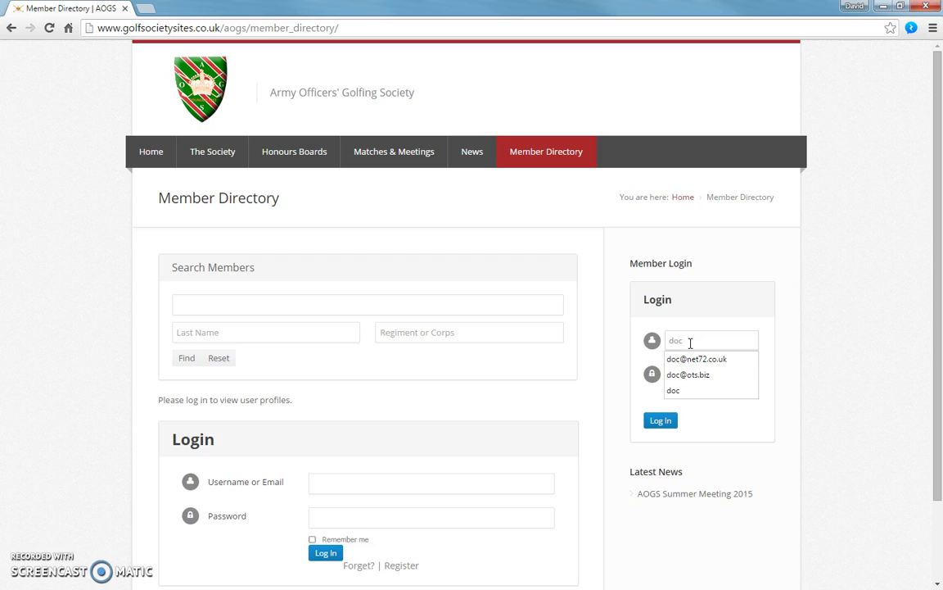
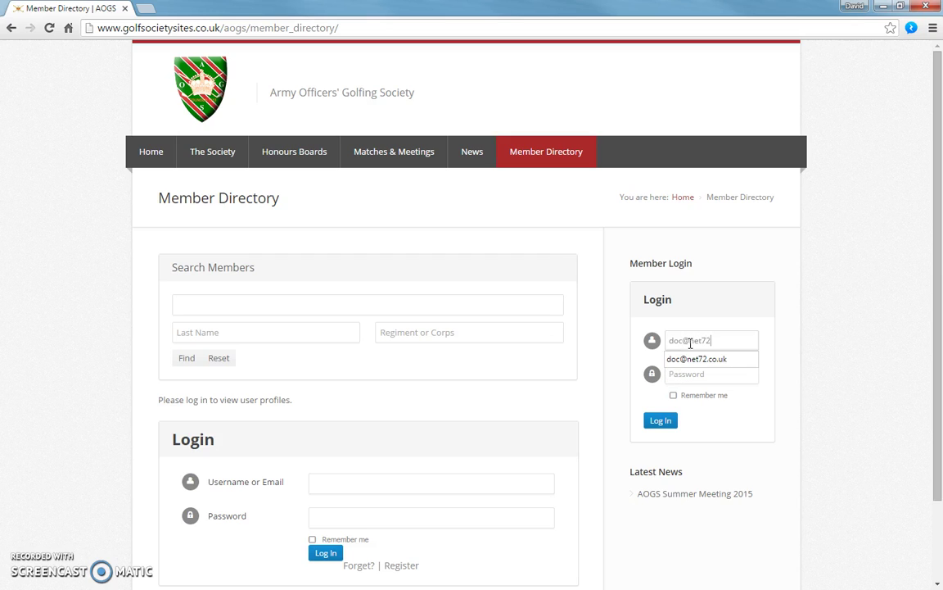
pyautogui.click(696, 358)
pyautogui.click(691, 375)
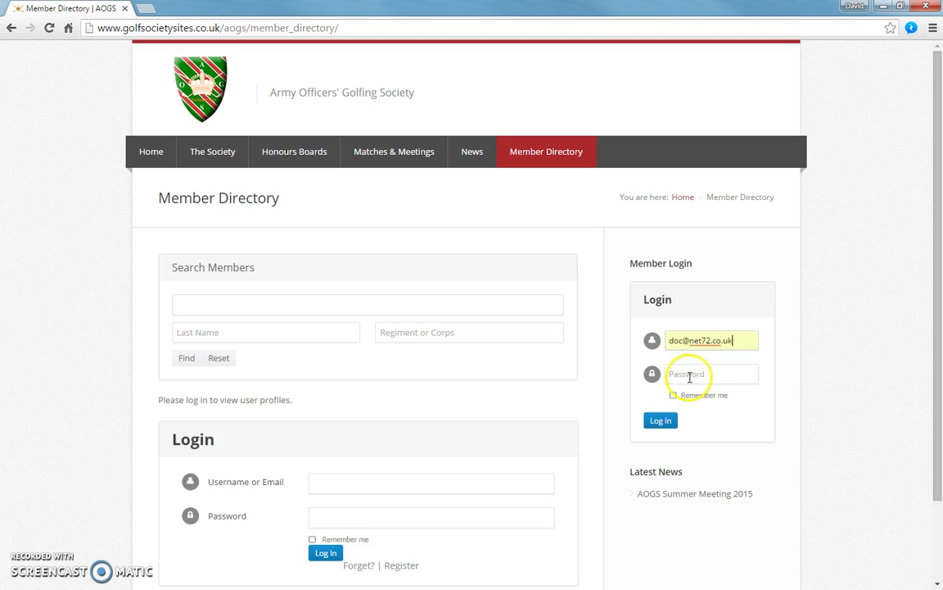
pyautogui.write('*********')
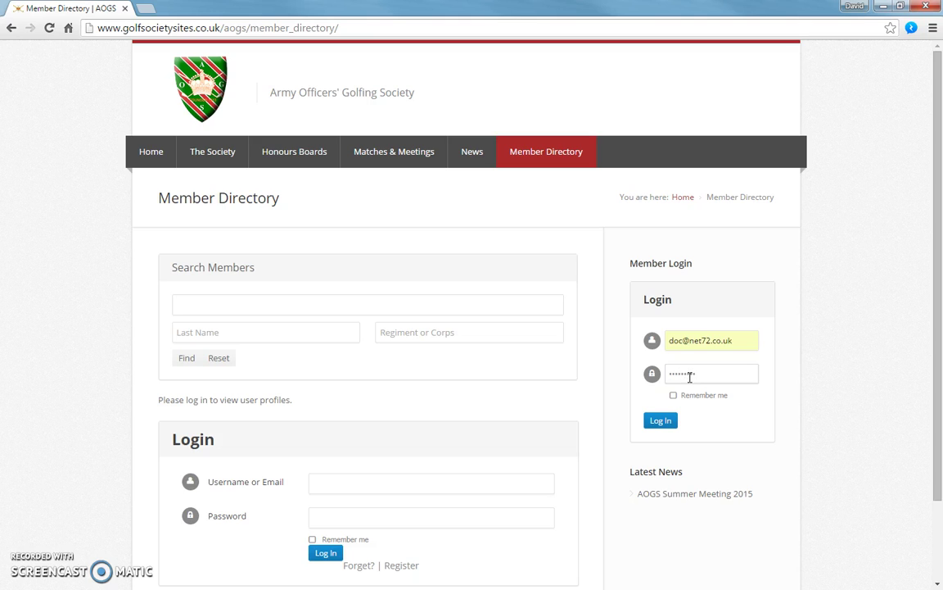
pyautogui.click(667, 419)
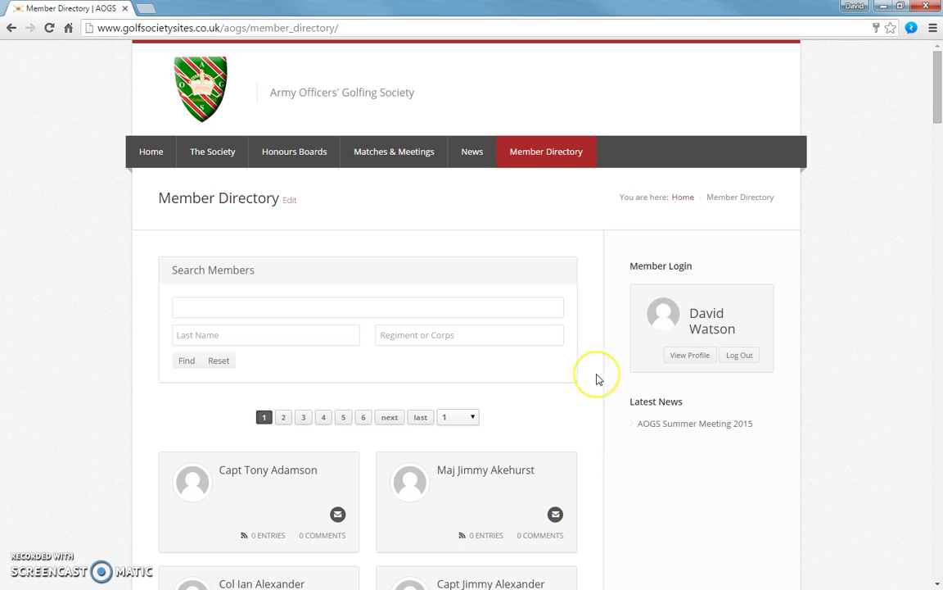
pyautogui.scroll(-3, 582, 406)
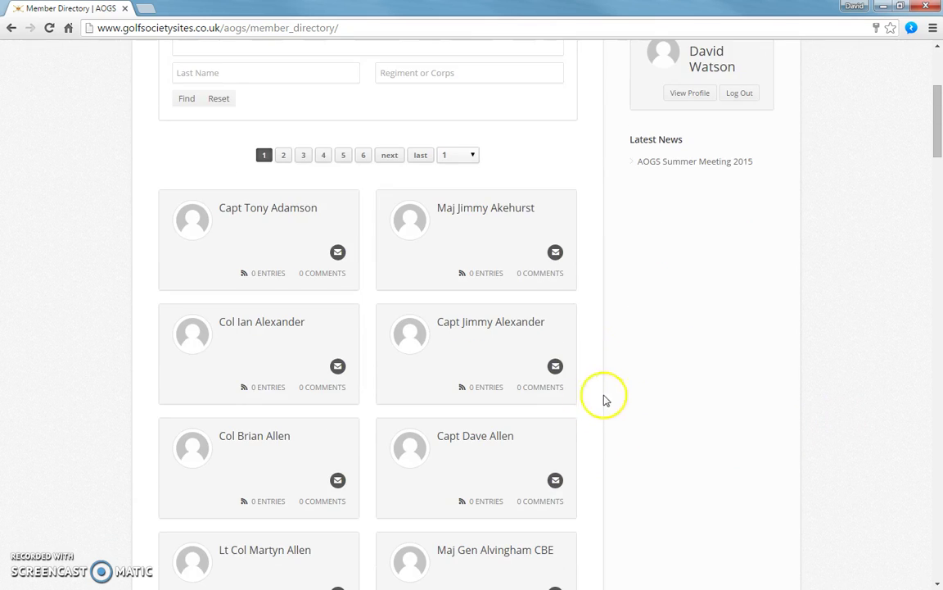
pyautogui.scroll(2, 609, 400)
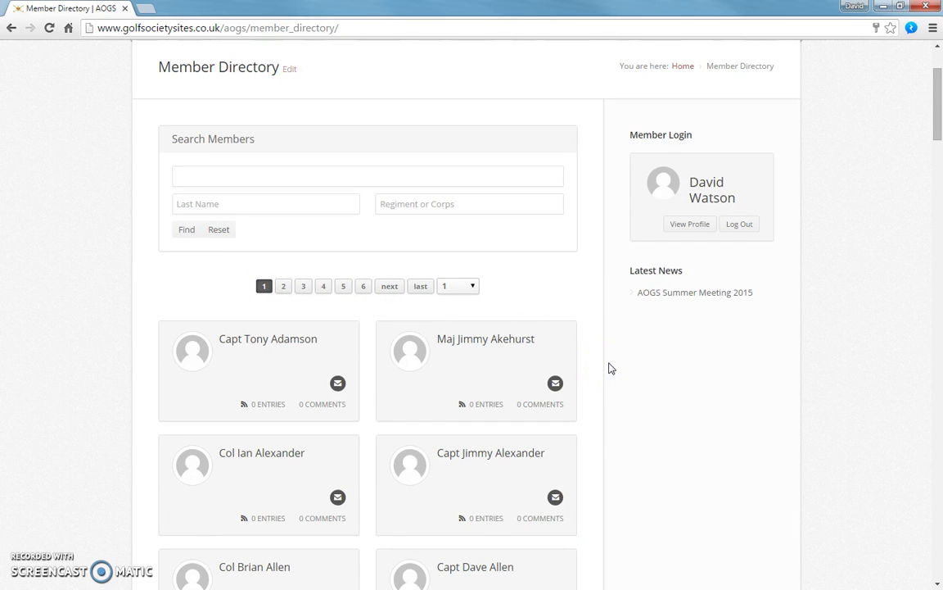
pyautogui.scroll(2, 609, 368)
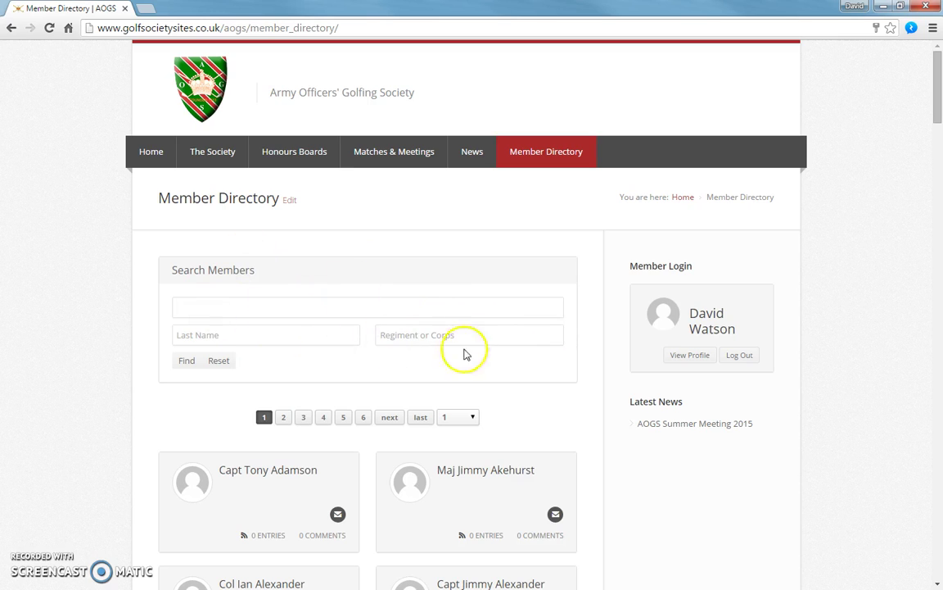
pyautogui.click(373, 308)
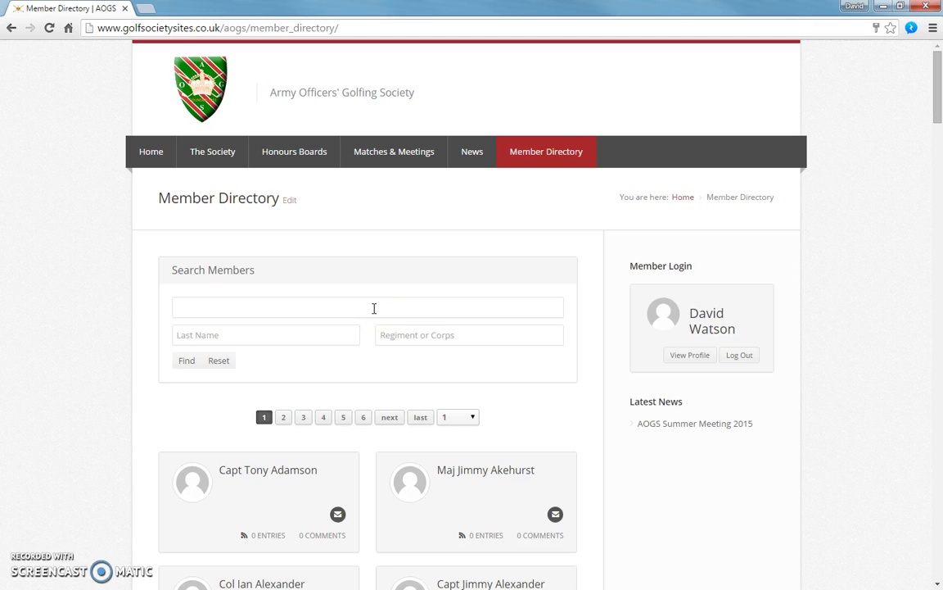
# - Search the directory by a partial last name to list only matching members
pyautogui.click(238, 337)
pyautogui.write('Griff')
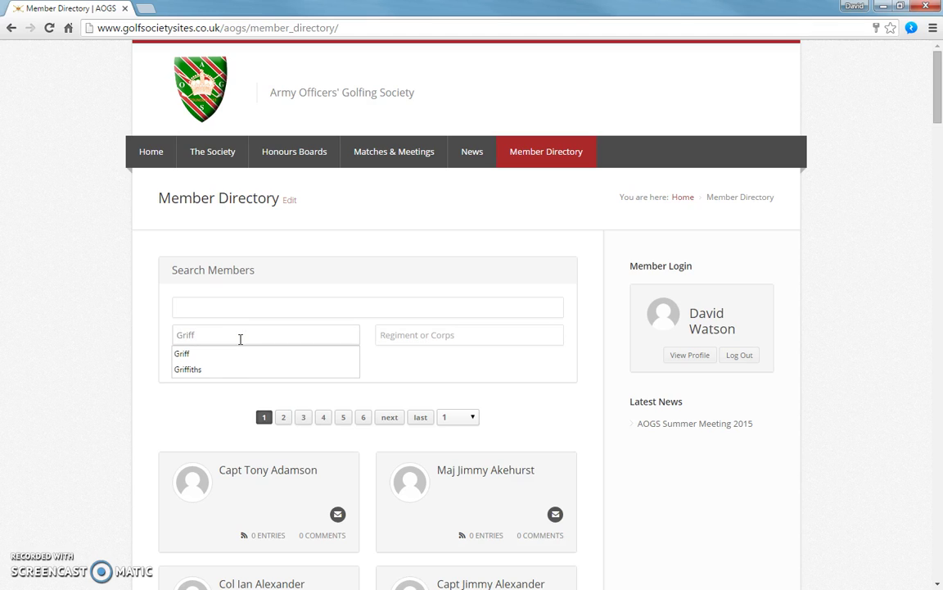
pyautogui.click(187, 353)
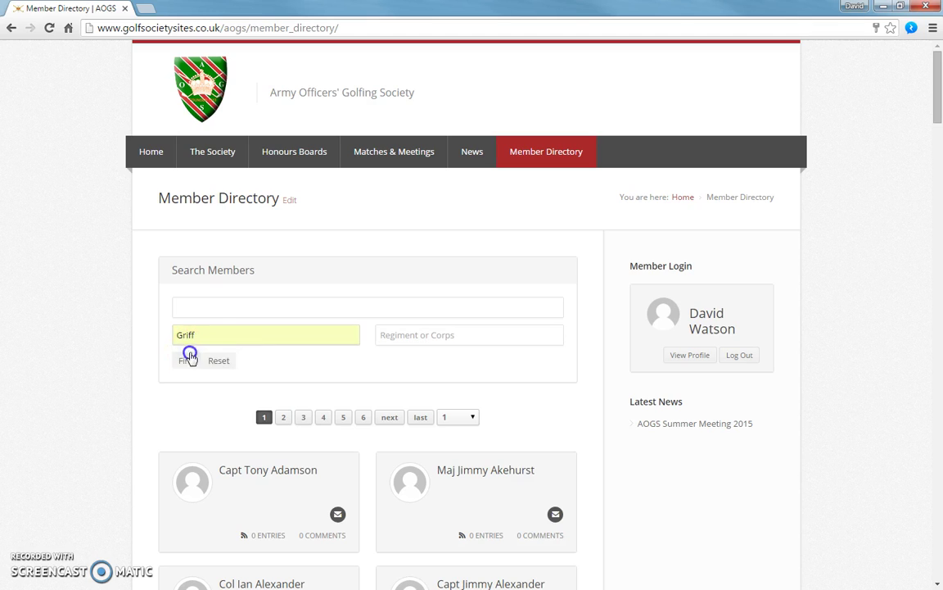
pyautogui.click(186, 363)
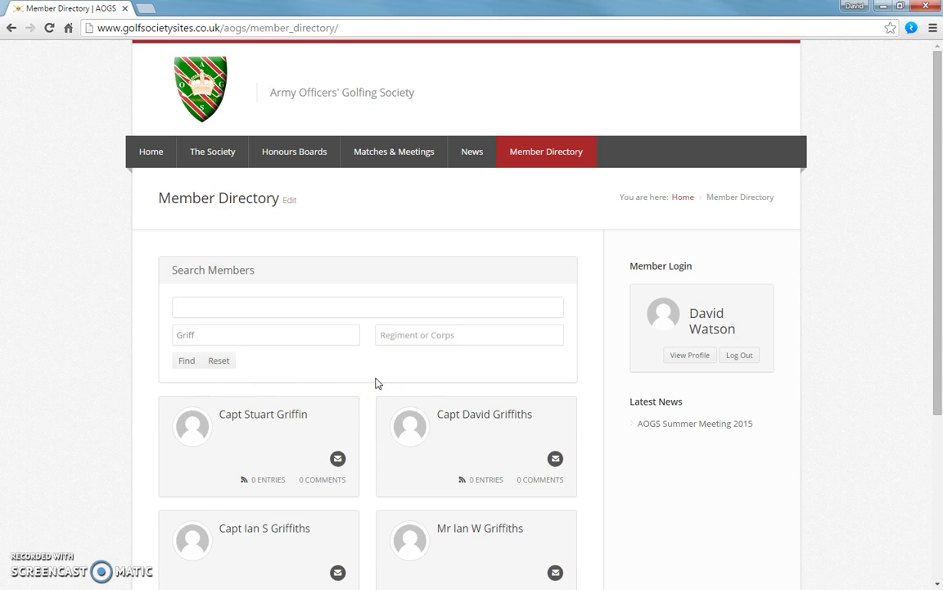
pyautogui.scroll(-2, 375, 382)
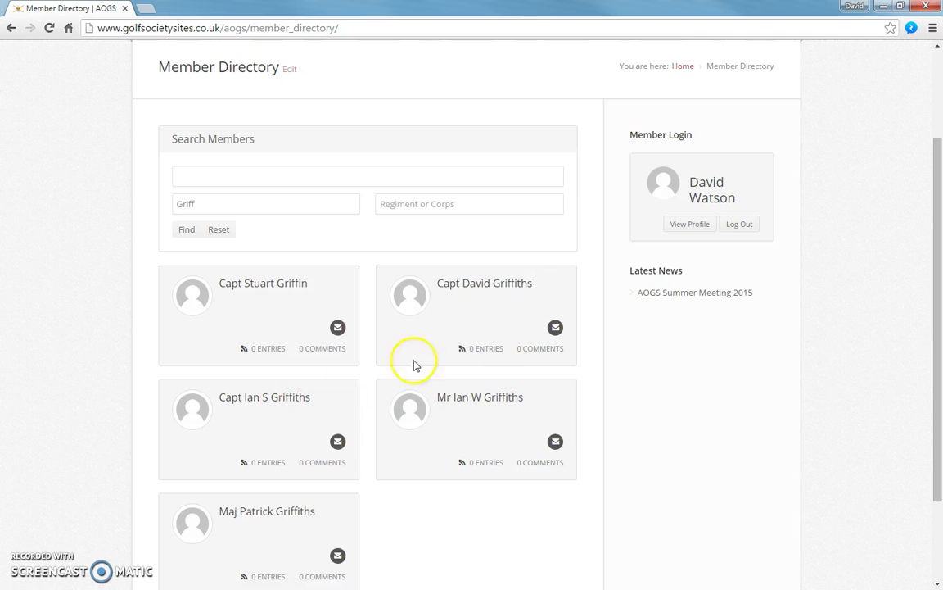
# - Open the found member's profile and review their rank, regiment, phones, handicap and home club
pyautogui.click(486, 284)
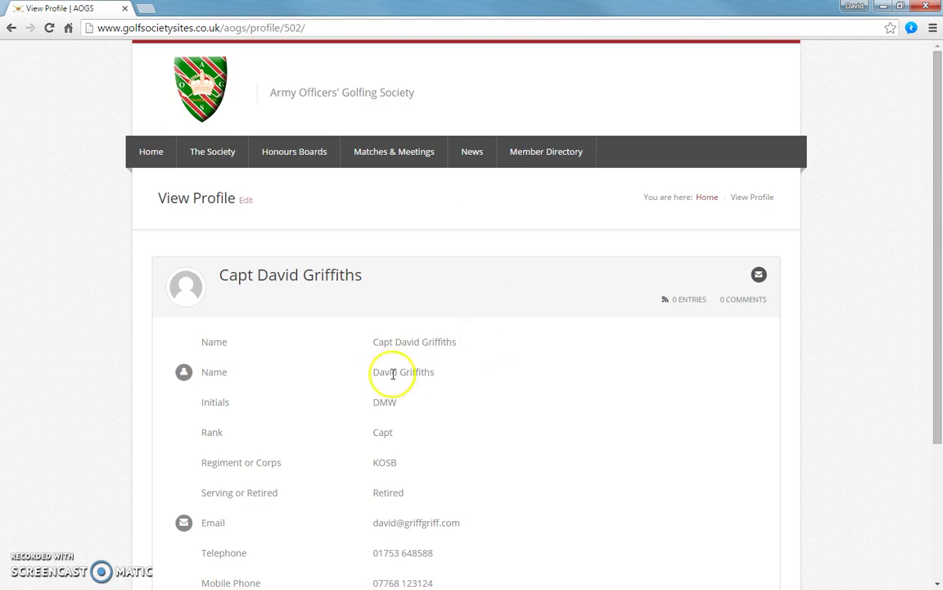
pyautogui.scroll(-1, 490, 344)
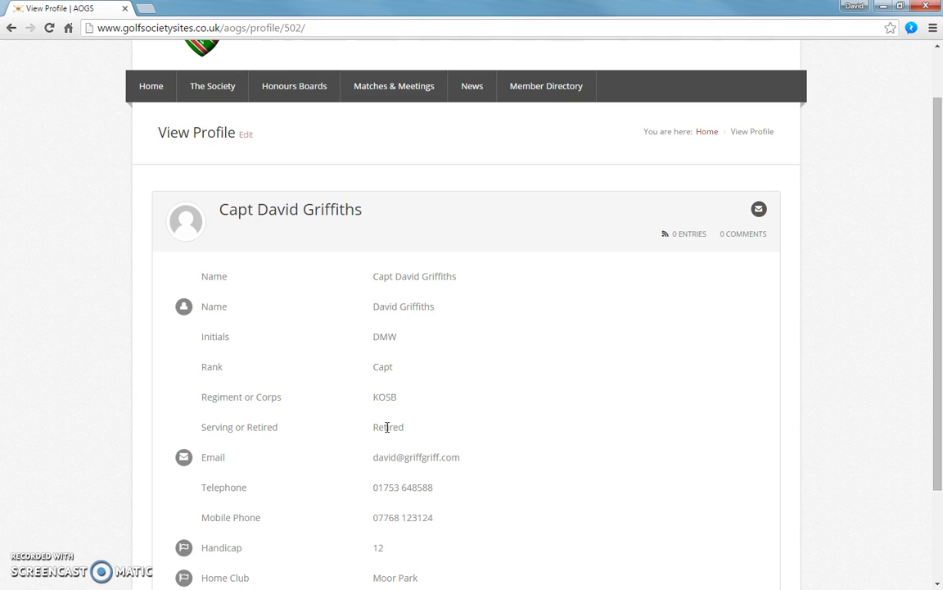
pyautogui.scroll(-1, 387, 427)
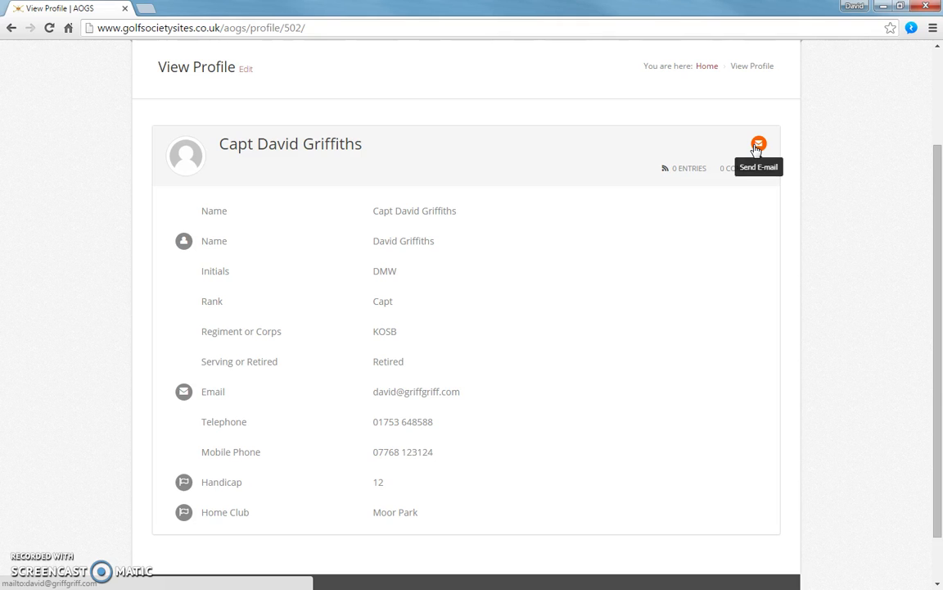
pyautogui.scroll(2, 754, 150)
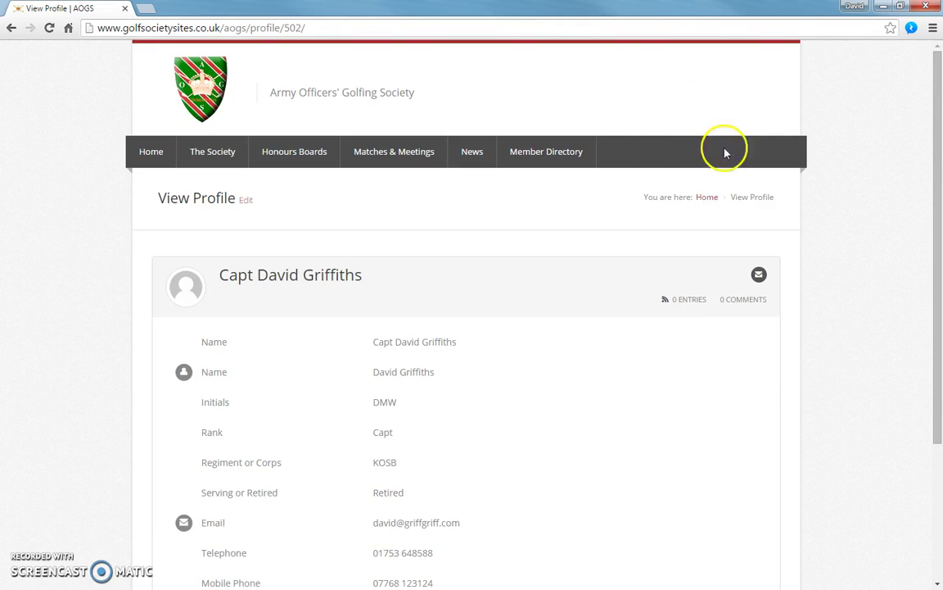
# - Return to the Member Directory and open your own profile from the sidebar login box
pyautogui.click(559, 159)
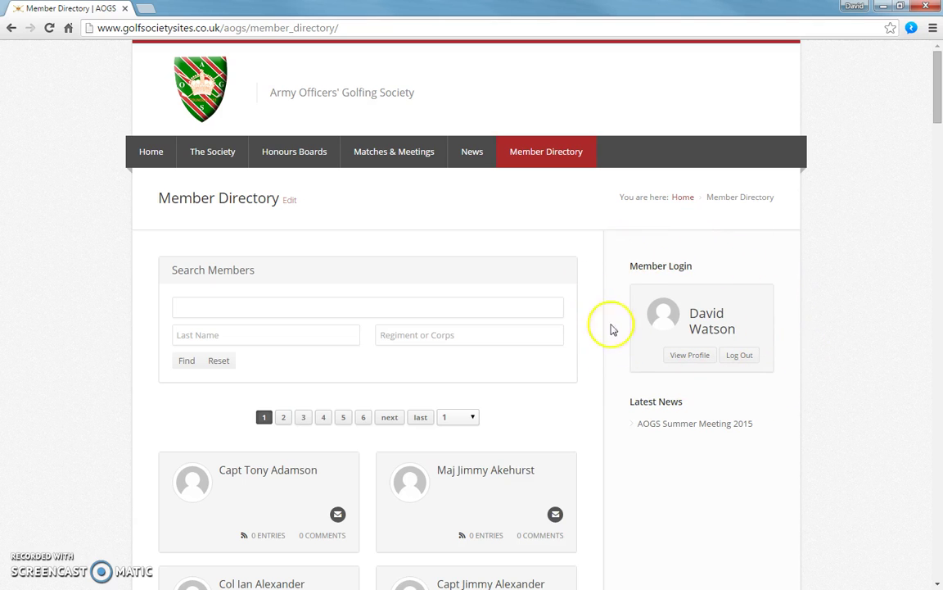
pyautogui.click(698, 357)
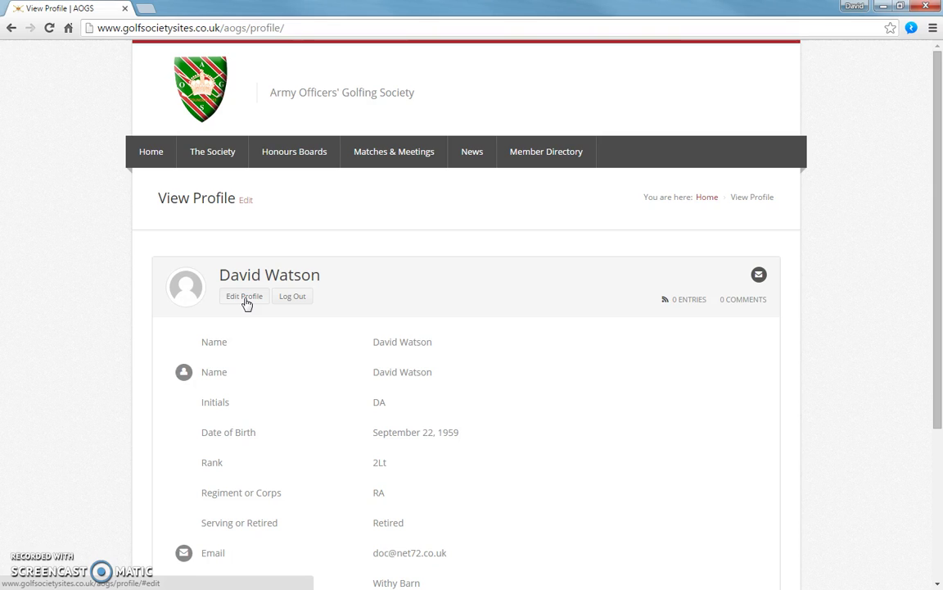
# - Switch the profile to edit mode and bring up the Update Profile Picture dialog
pyautogui.click(244, 296)
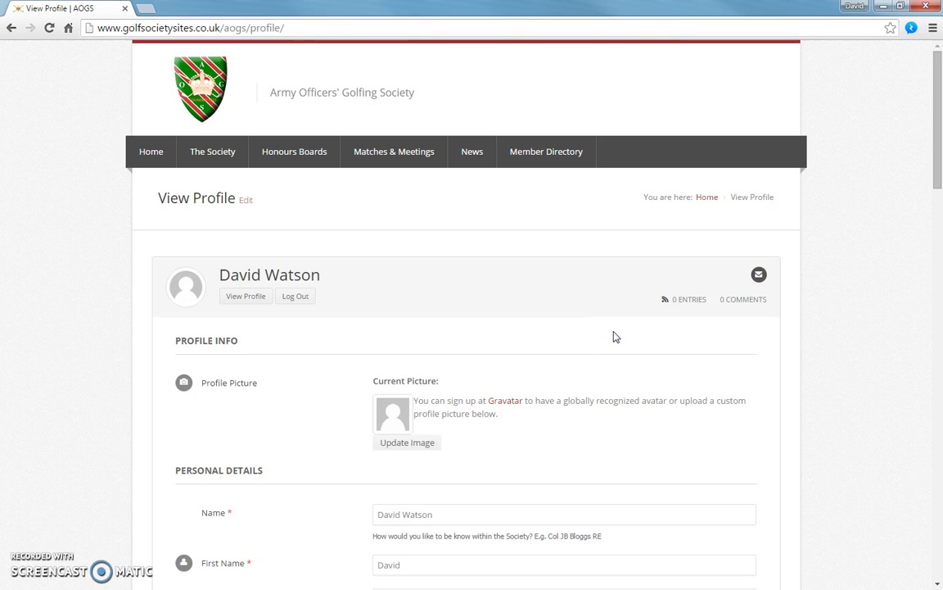
pyautogui.scroll(-1, 616, 337)
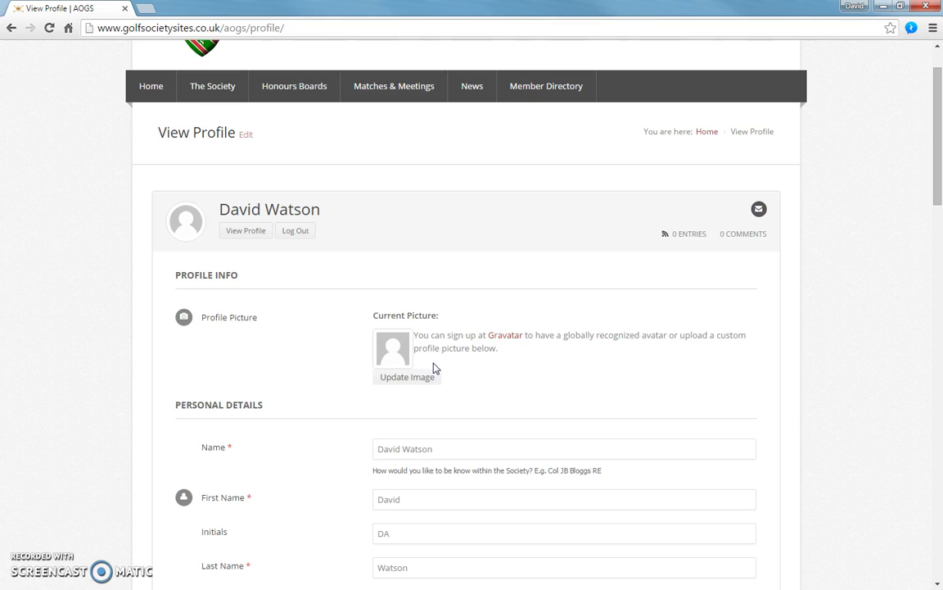
pyautogui.click(426, 380)
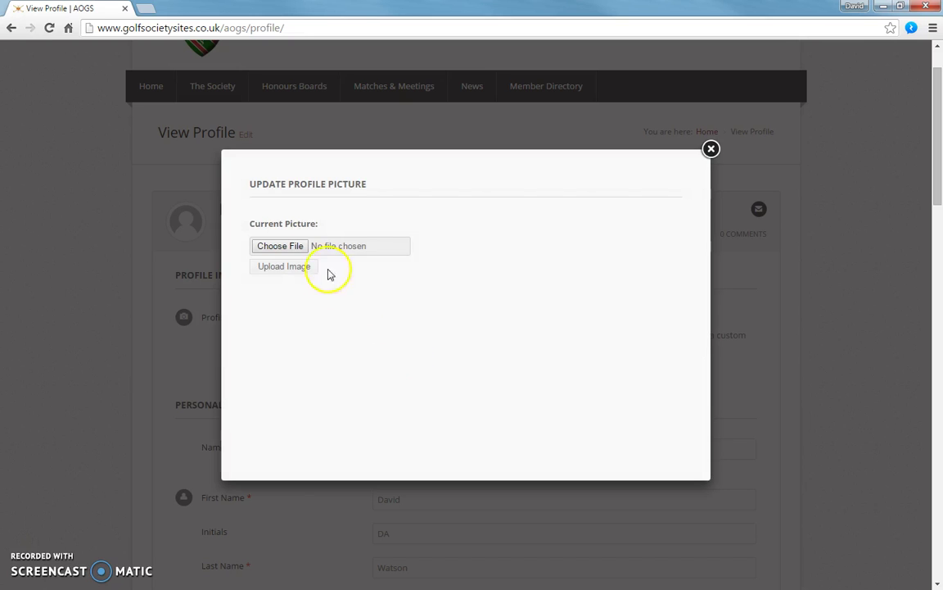
# - Choose doc.jpg from disk and upload it as the new profile picture
pyautogui.click(293, 247)
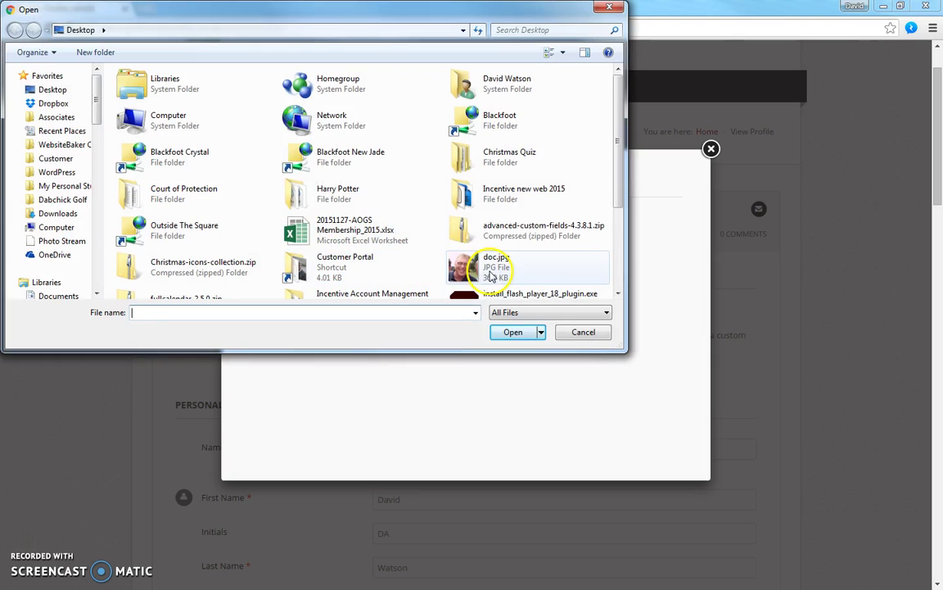
pyautogui.click(492, 277)
pyautogui.click(514, 333)
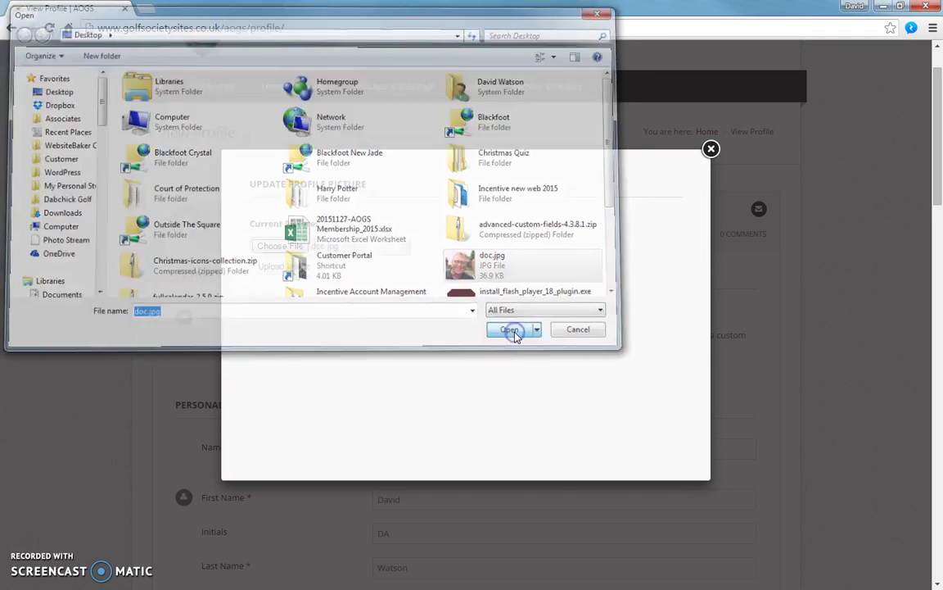
pyautogui.click(284, 266)
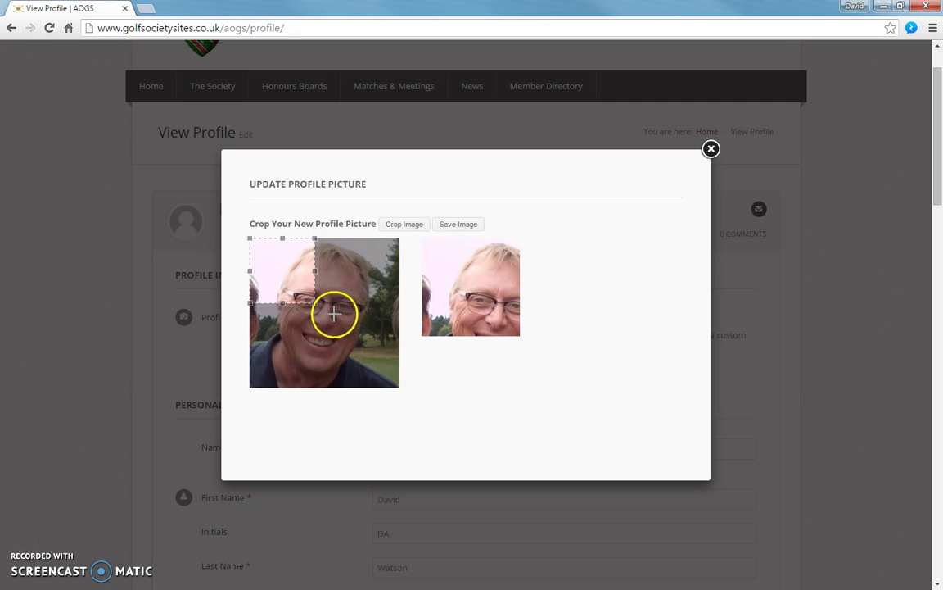
# - Enlarge the crop box to cover the face, apply the crop, and close the dialog
pyautogui.moveTo(315, 303); pyautogui.dragTo(399, 389)
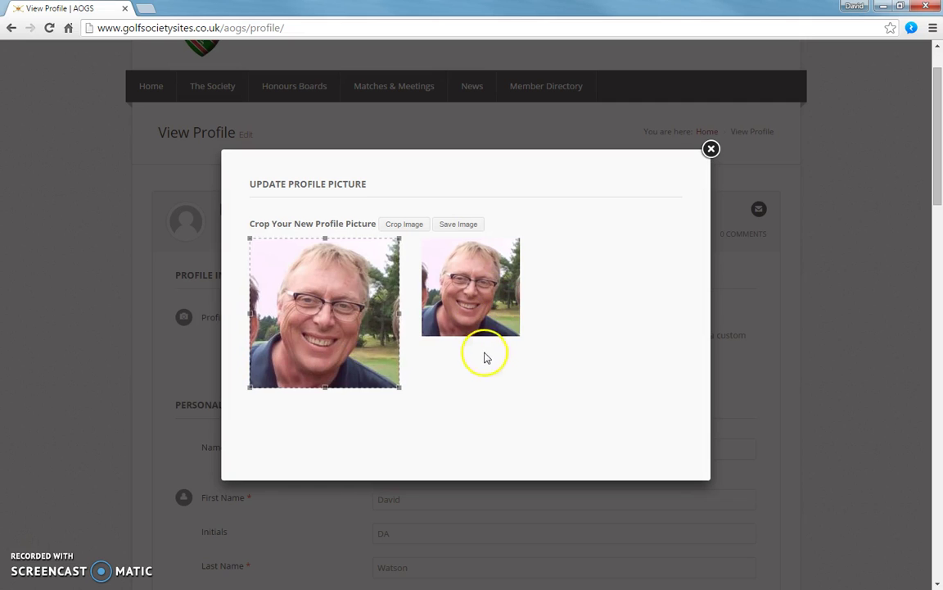
pyautogui.click(398, 226)
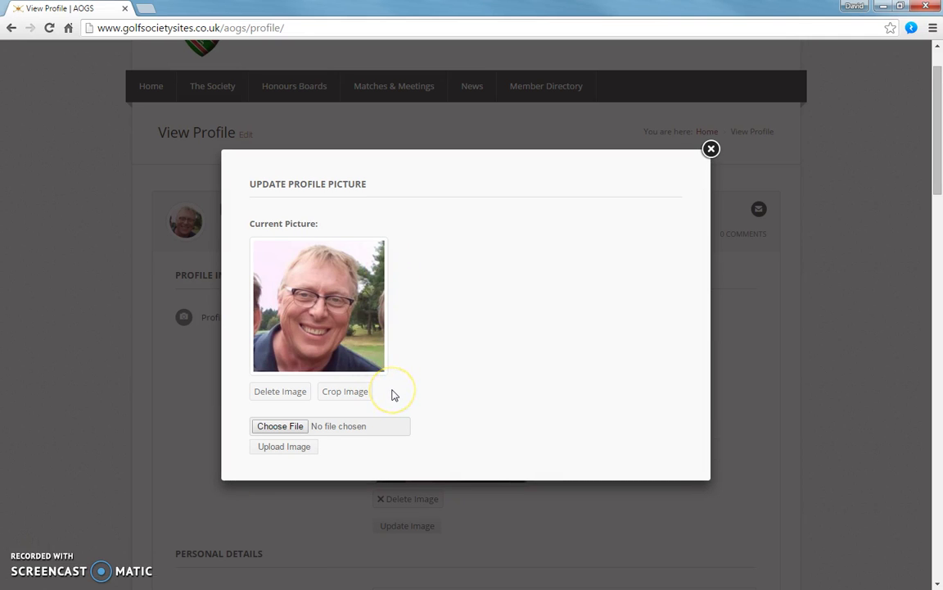
pyautogui.click(712, 150)
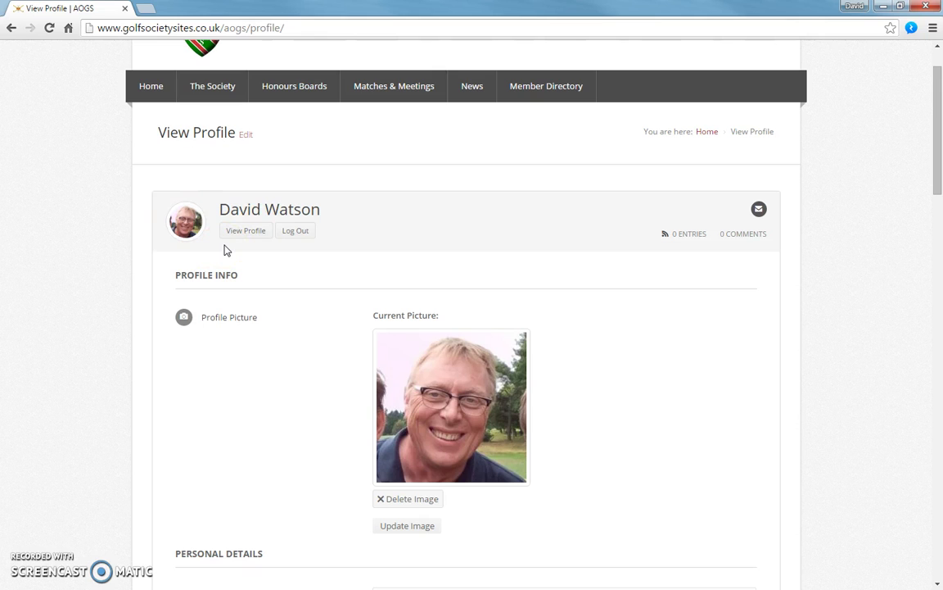
pyautogui.scroll(-1, 622, 350)
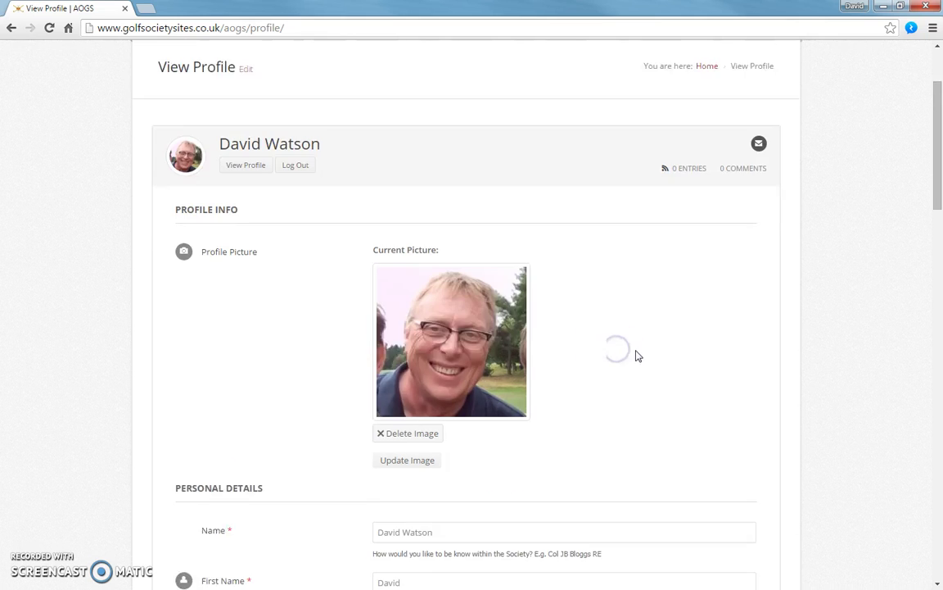
pyautogui.scroll(-2, 638, 355)
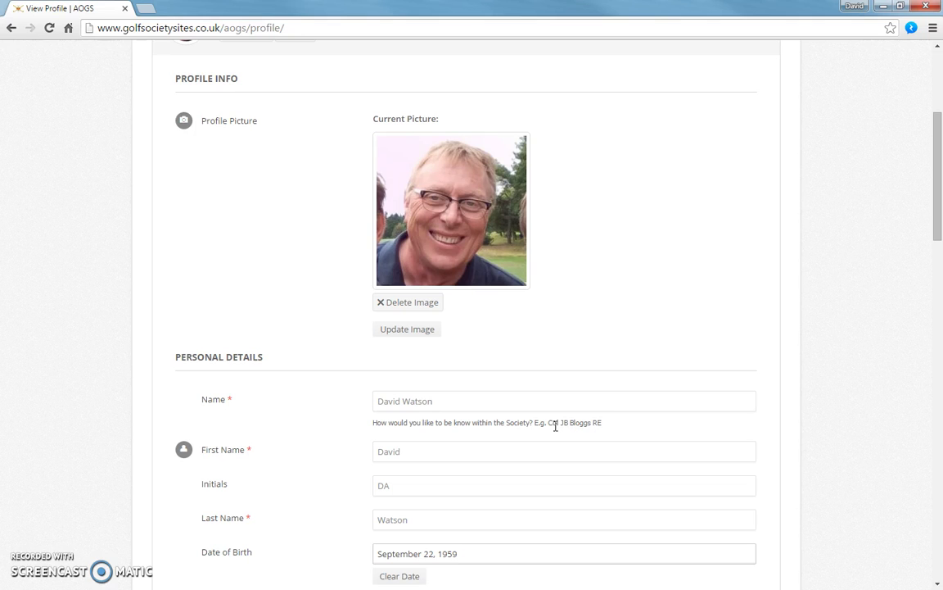
pyautogui.scroll(-1, 555, 426)
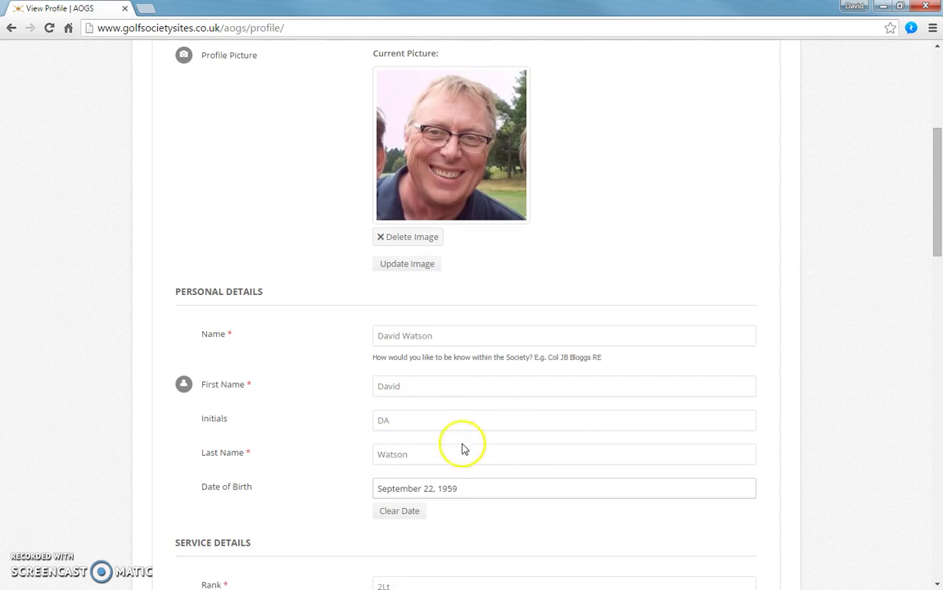
pyautogui.scroll(-2, 528, 443)
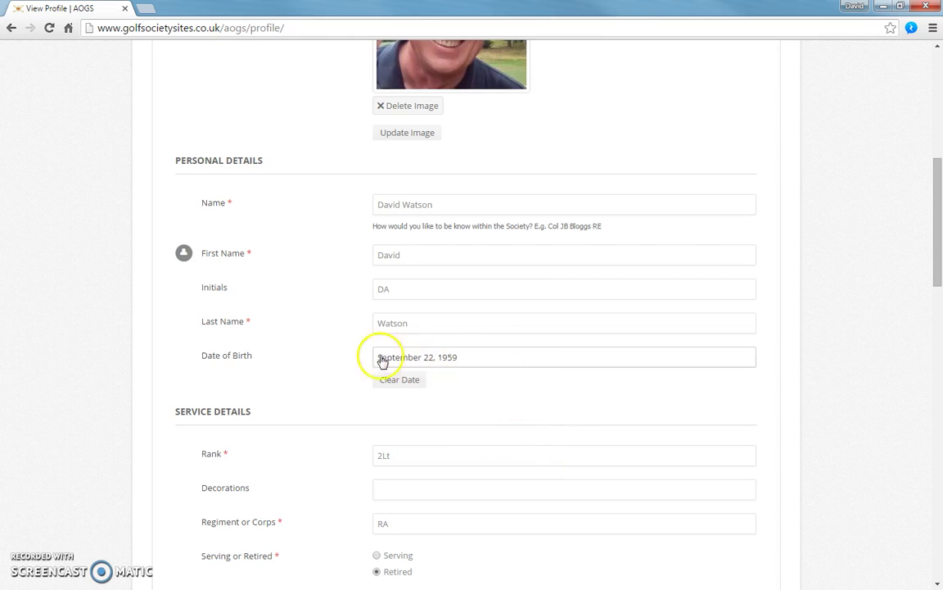
pyautogui.click(412, 361)
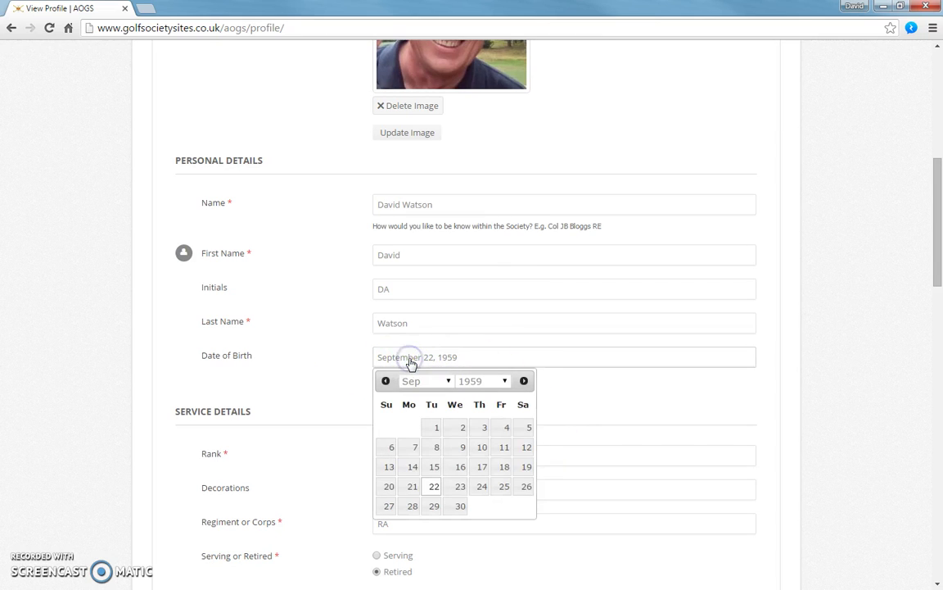
pyautogui.click(504, 382)
pyautogui.moveTo(507, 233); pyautogui.dragTo(521, 267)
pyautogui.click(475, 161)
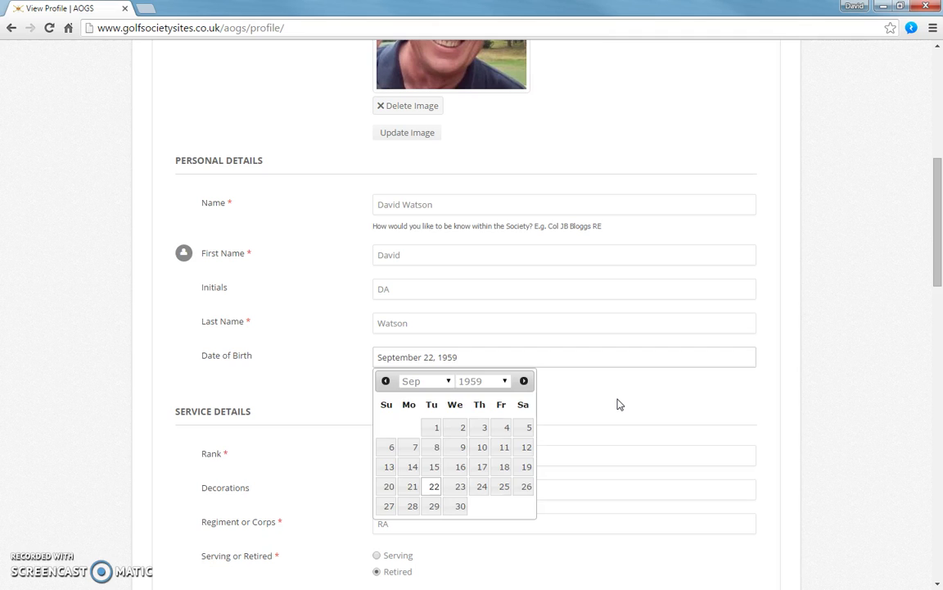
pyautogui.click(618, 400)
pyautogui.scroll(-1, 618, 398)
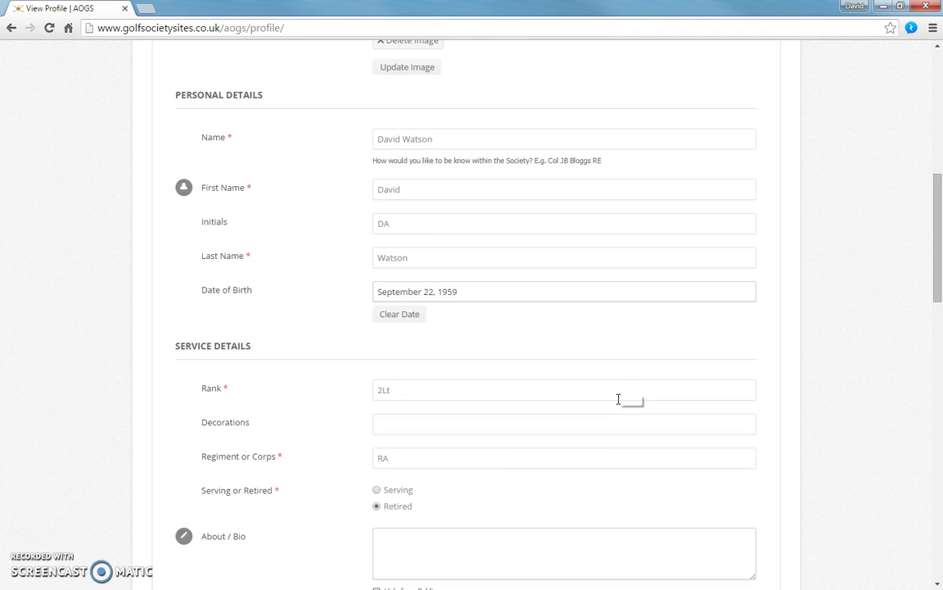
pyautogui.scroll(-1, 618, 399)
pyautogui.click(385, 326)
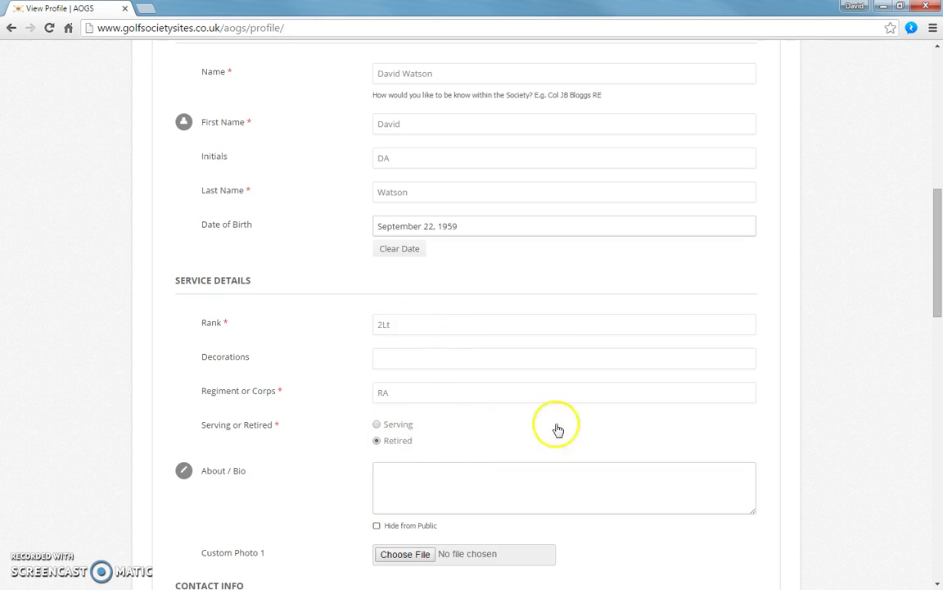
pyautogui.scroll(-3, 653, 421)
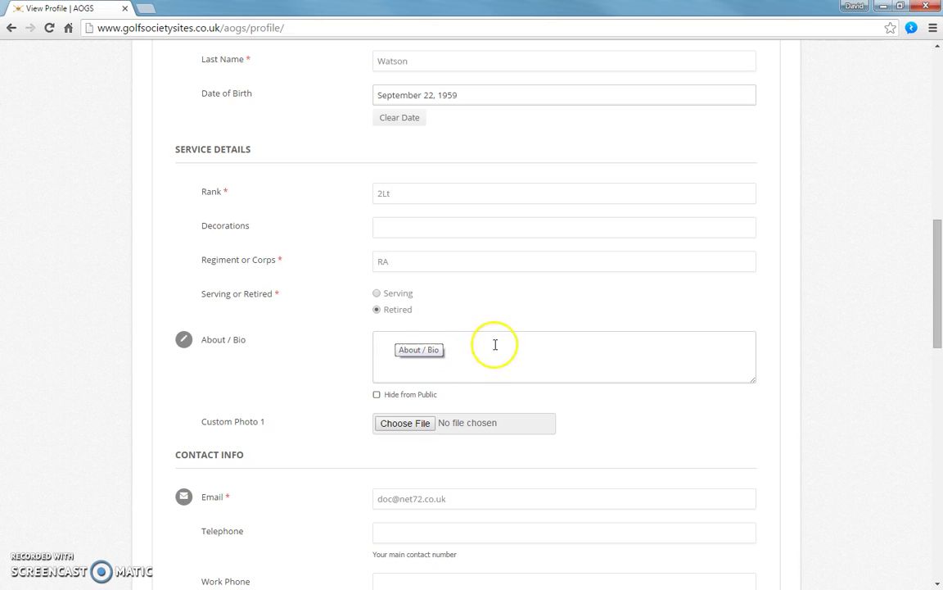
pyautogui.scroll(-2, 556, 344)
pyautogui.scroll(-1, 578, 351)
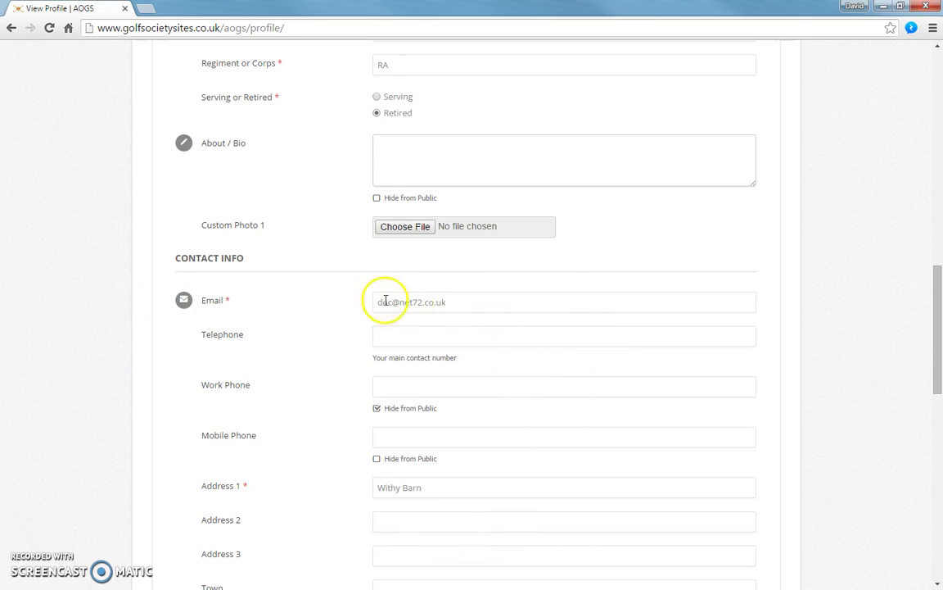
pyautogui.click(396, 335)
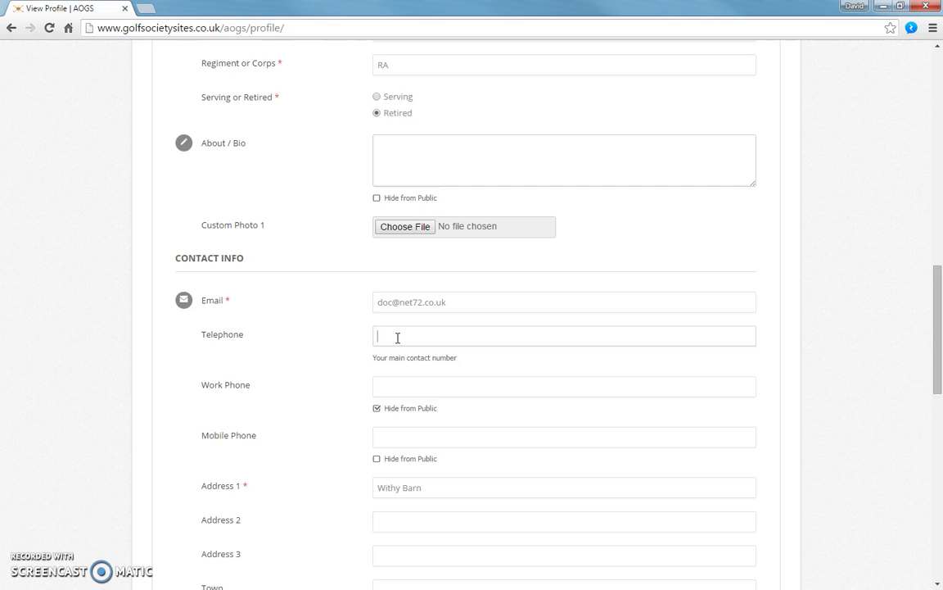
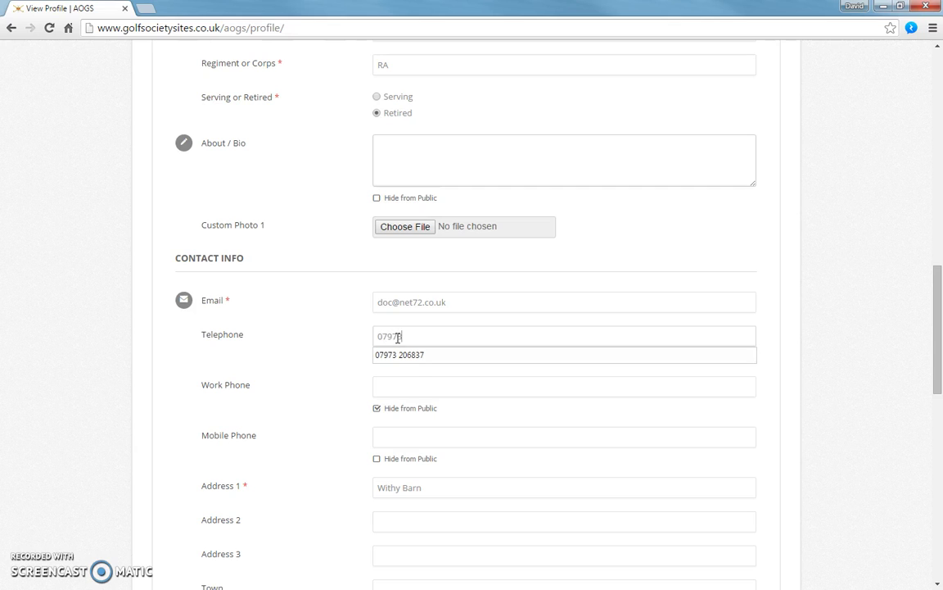
# - Enter the member's telephone and work phone numbers, keeping the work number hidden from public
pyautogui.click(431, 354)
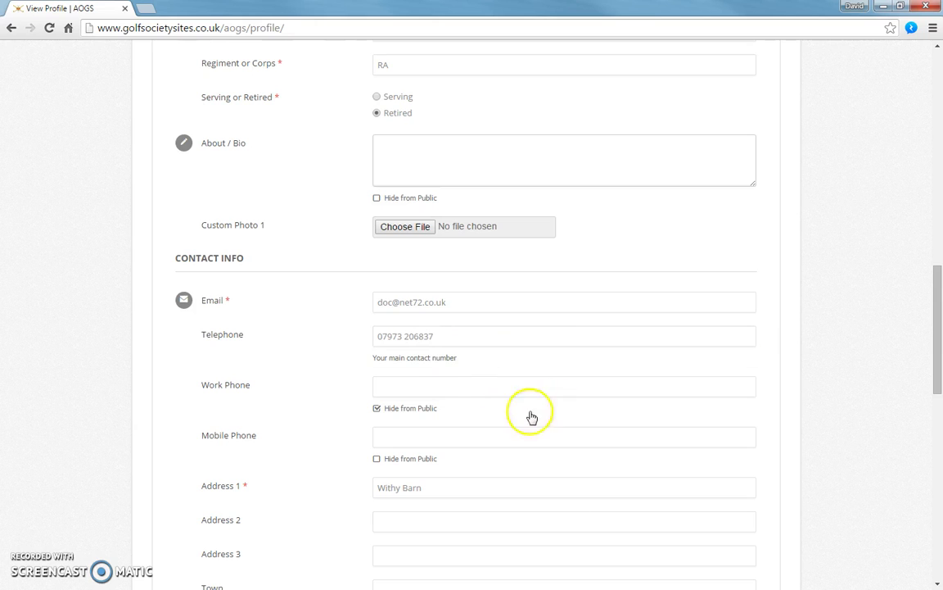
pyautogui.click(413, 380)
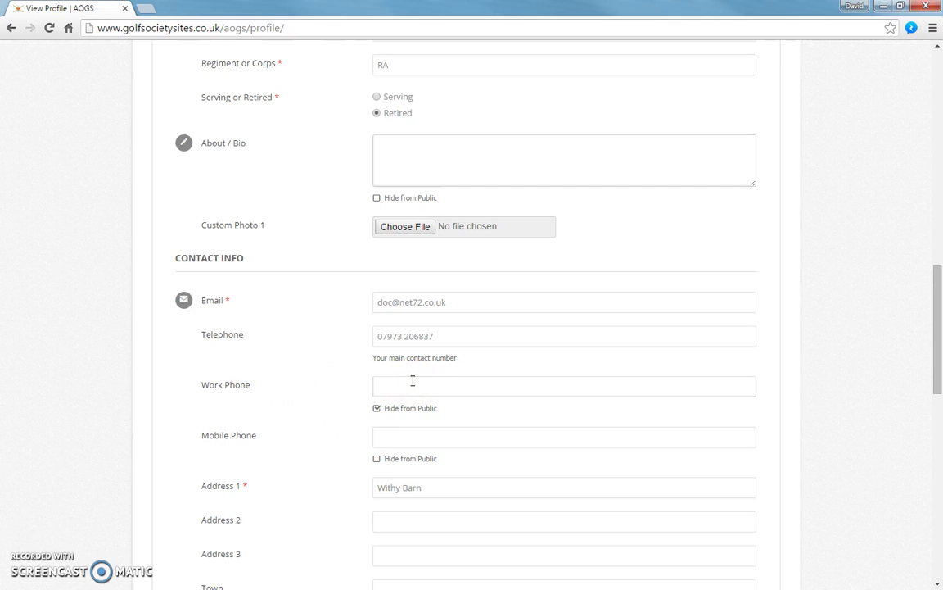
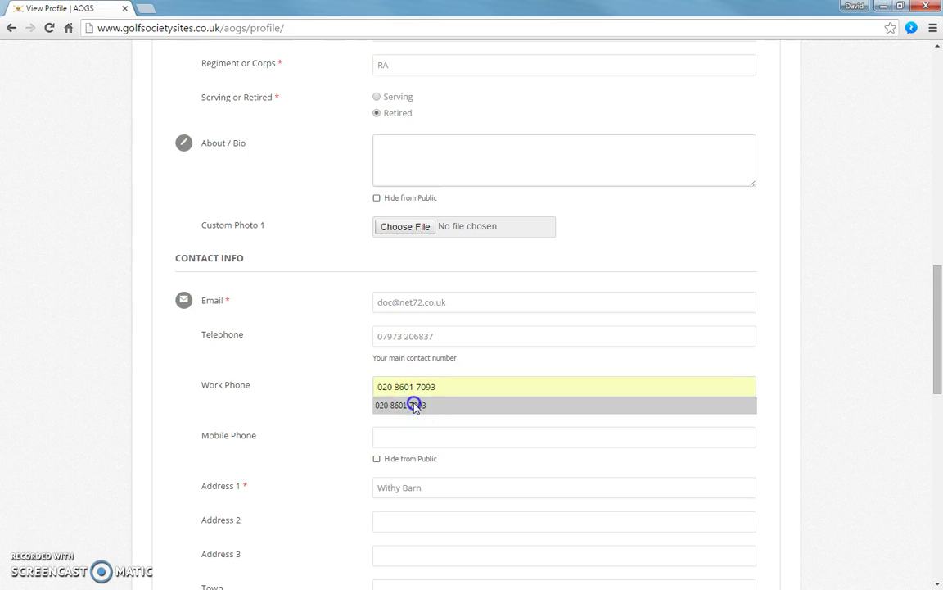
pyautogui.click(413, 405)
pyautogui.click(381, 409)
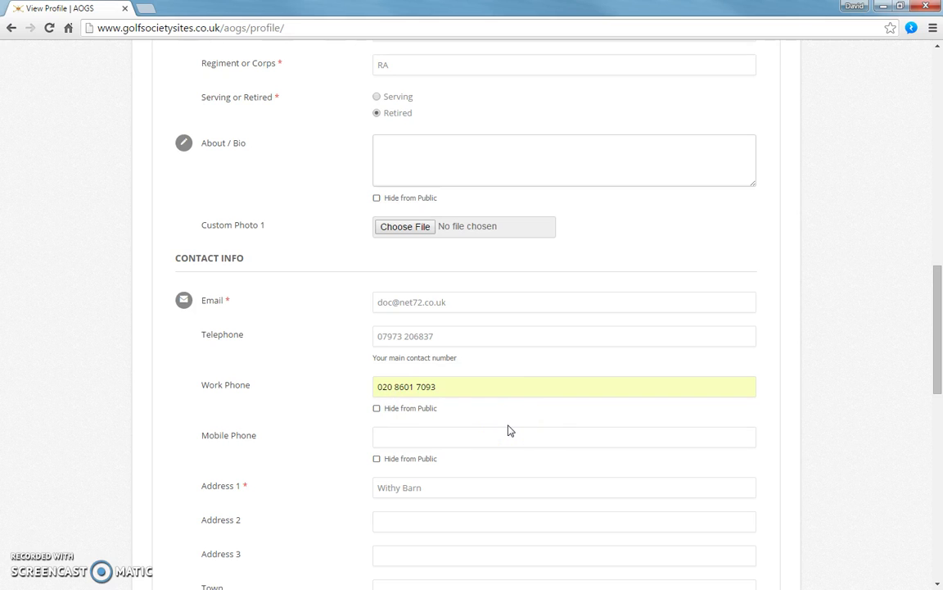
pyautogui.click(376, 409)
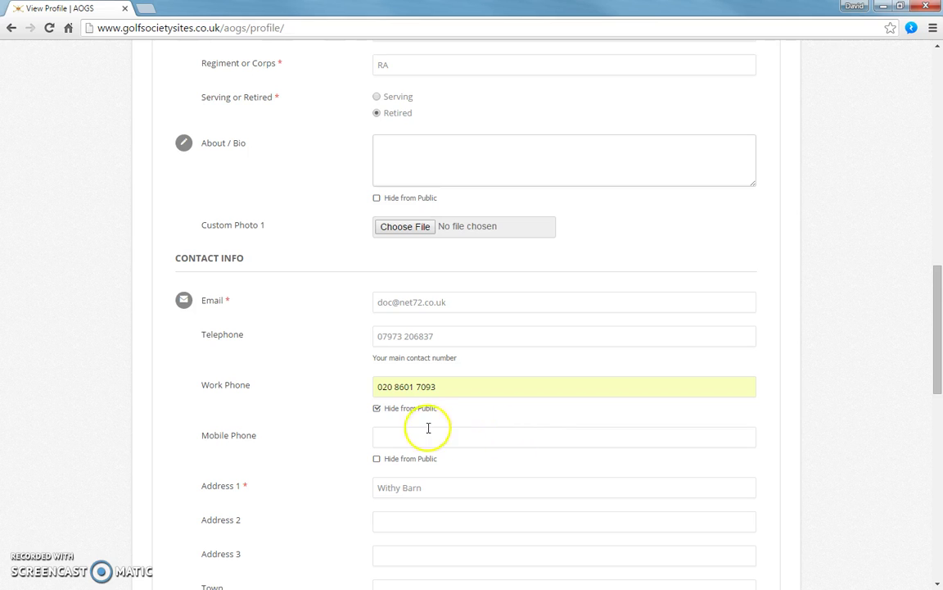
# - Fill address lines 2 and 3 with the member's street and village
pyautogui.scroll(-2, 556, 419)
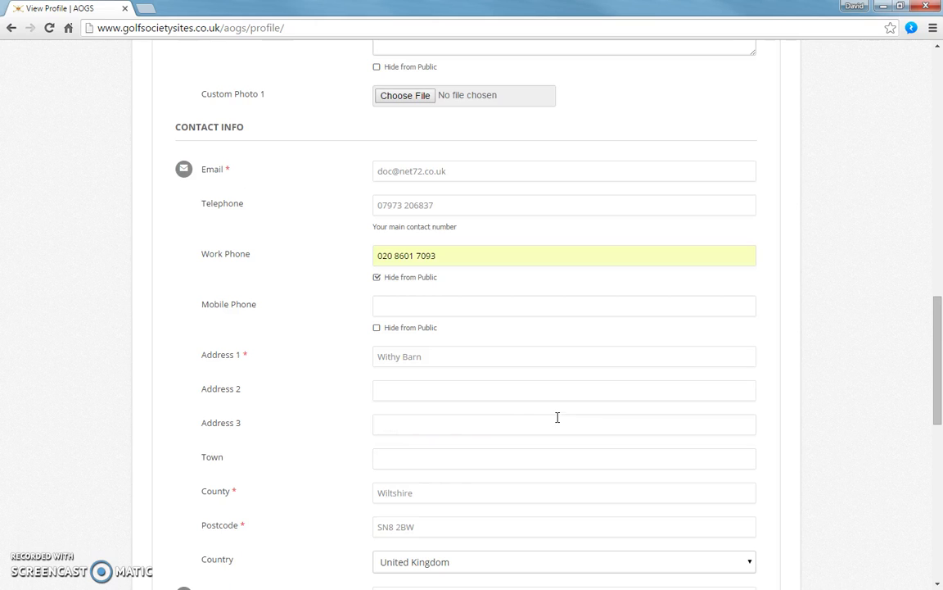
pyautogui.click(420, 393)
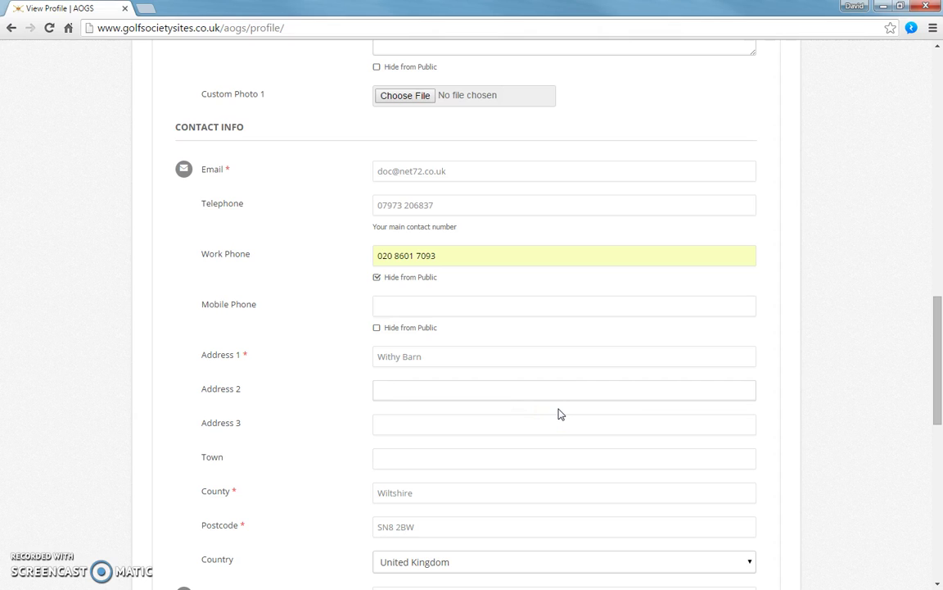
pyautogui.press('Tab')
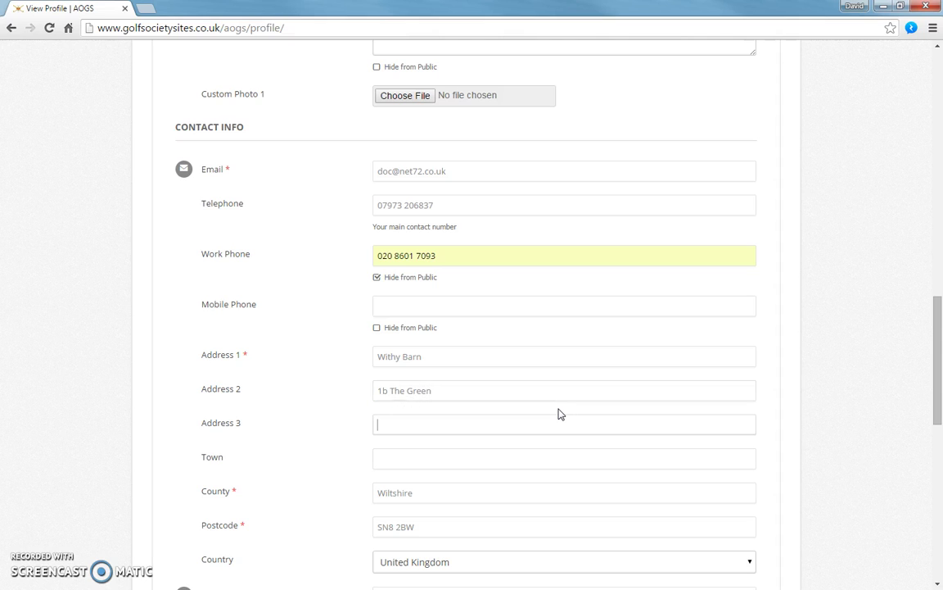
pyautogui.write('Aldb')
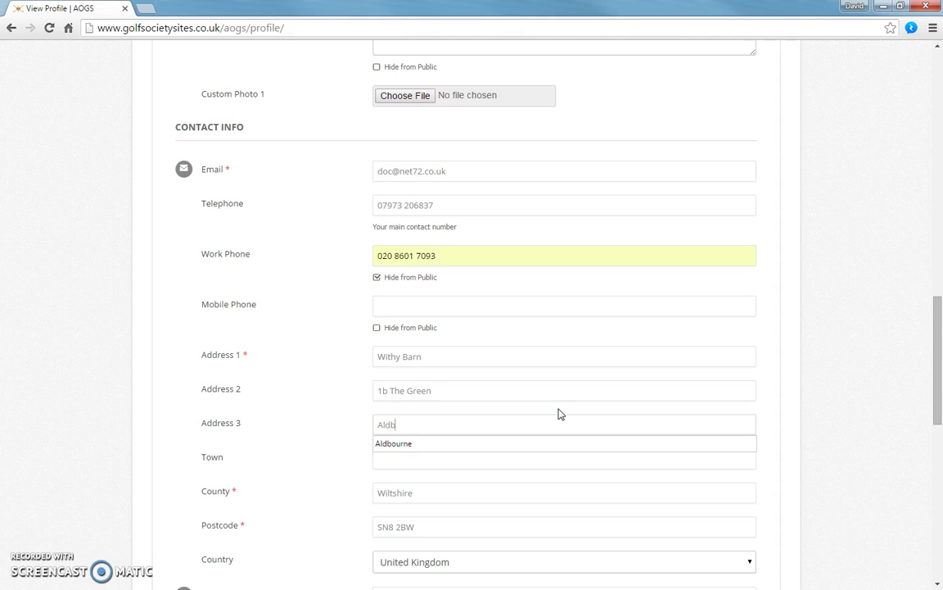
pyautogui.write('ourne')
pyautogui.click(442, 443)
pyautogui.scroll(-2, 823, 438)
pyautogui.scroll(-3, 872, 429)
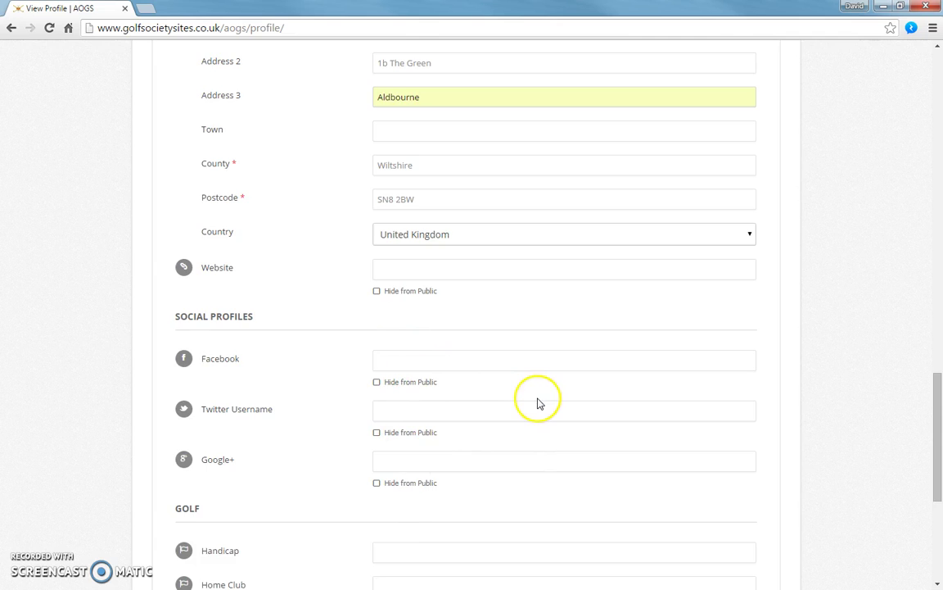
# - Enter handicap 8 and home club Ogbourne Downs in the Golf section, then submit the profile
pyautogui.scroll(-2, 483, 401)
pyautogui.click(400, 423)
pyautogui.write('8')
pyautogui.press('Tab')
pyautogui.write('O')
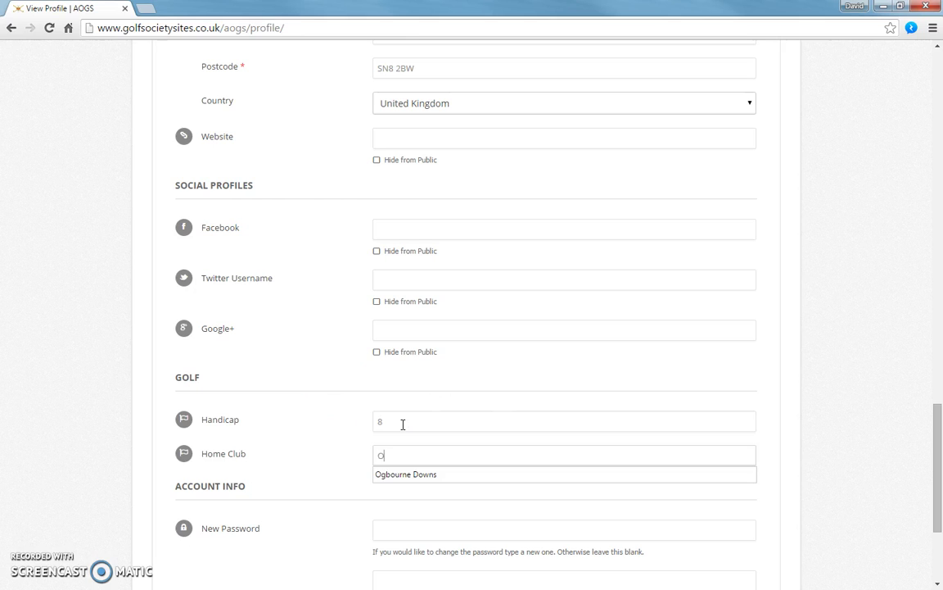
pyautogui.write('gbourne Downs')
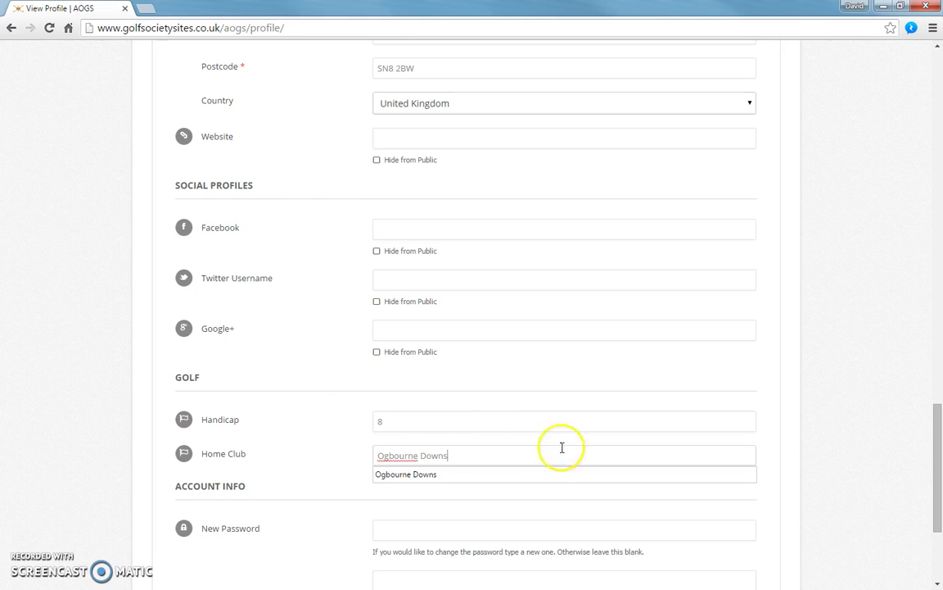
pyautogui.click(473, 475)
pyautogui.scroll(-2, 815, 464)
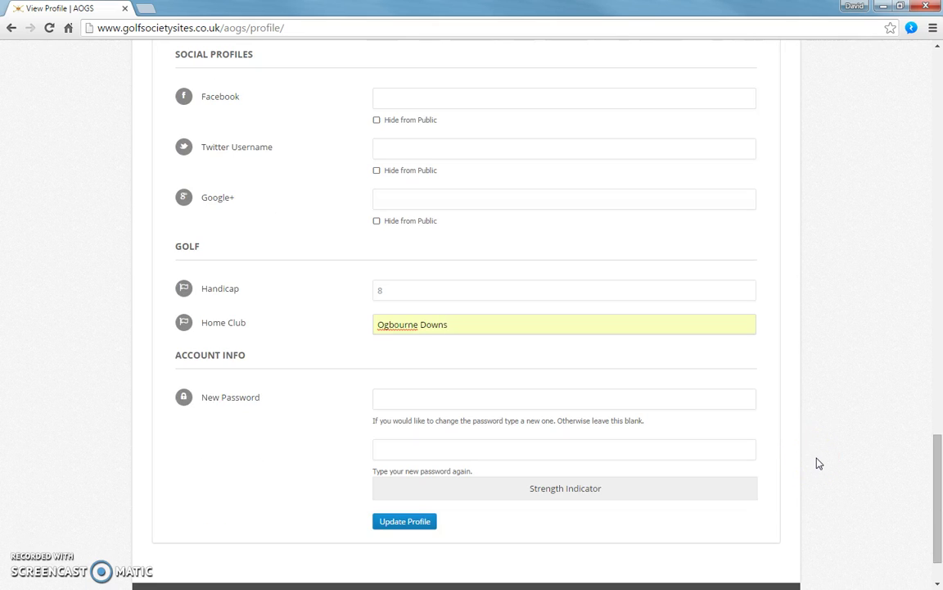
pyautogui.click(414, 527)
# - Leave both new password fields blank and save the profile with Update Profile
pyautogui.click(398, 398)
pyautogui.click(396, 447)
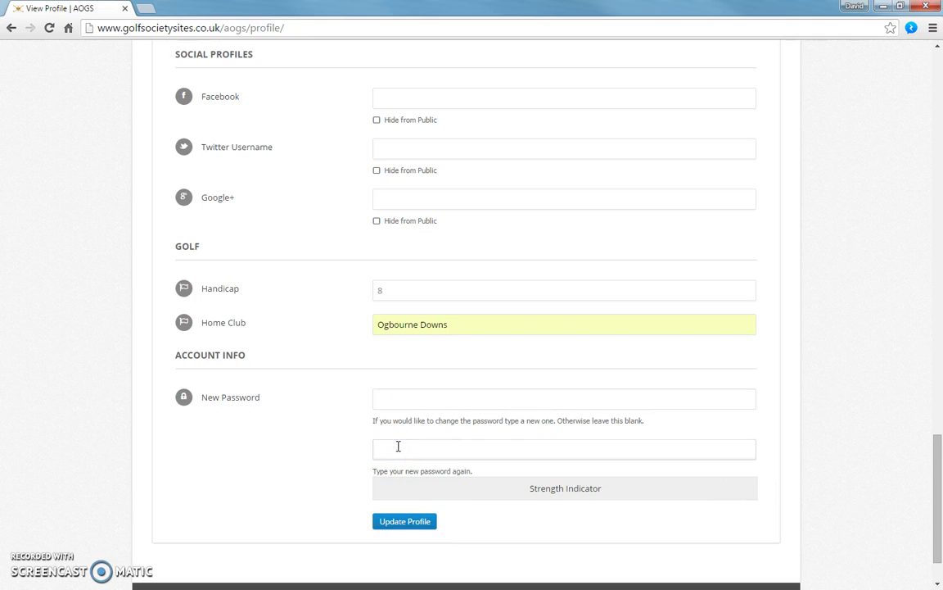
pyautogui.click(413, 524)
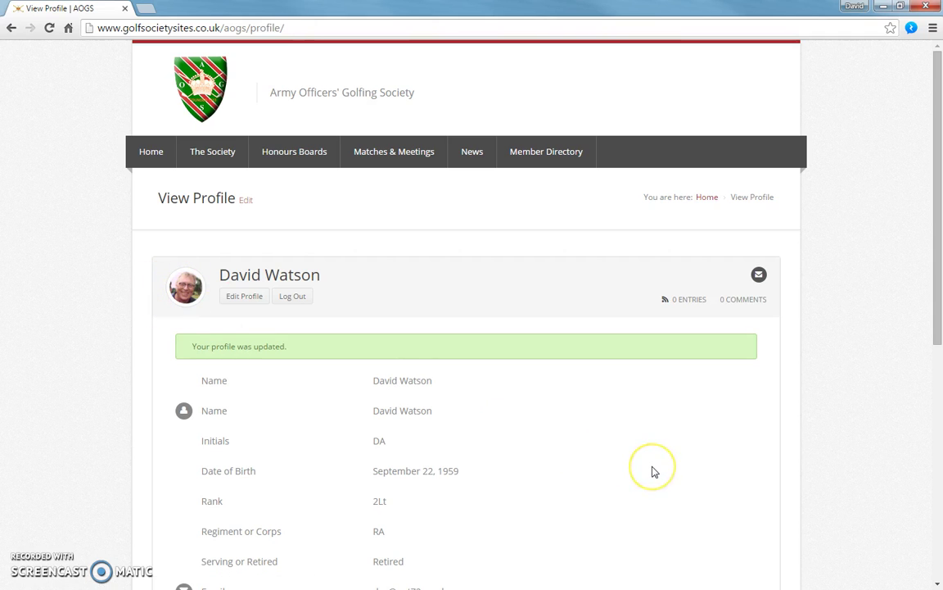
# - Go to the Member Directory from the top navigation bar
pyautogui.click(533, 152)
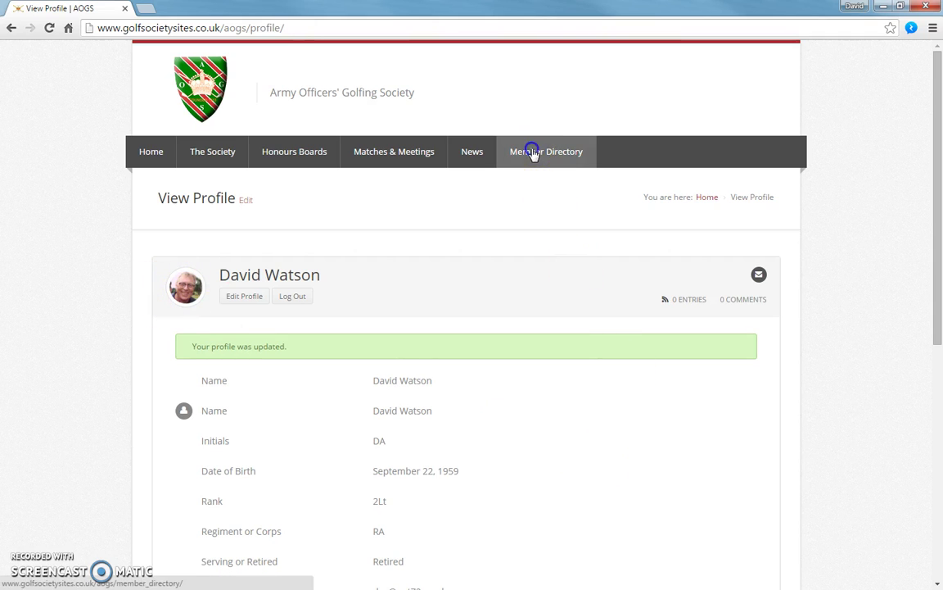